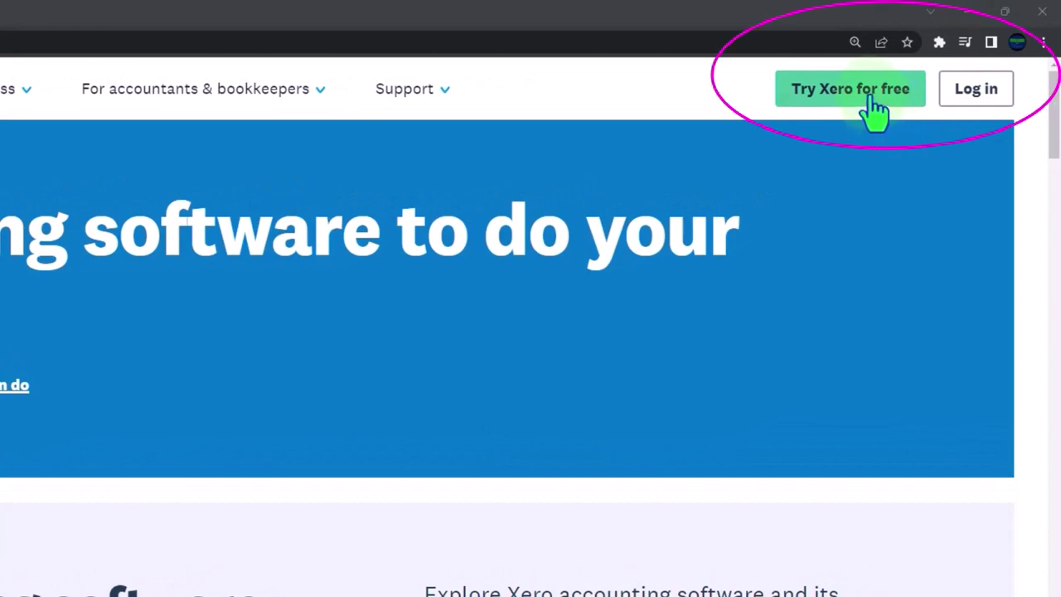
- Open Xero's free trial sign-up form and review its fields from first name down to the terms agreement
click(874, 112)
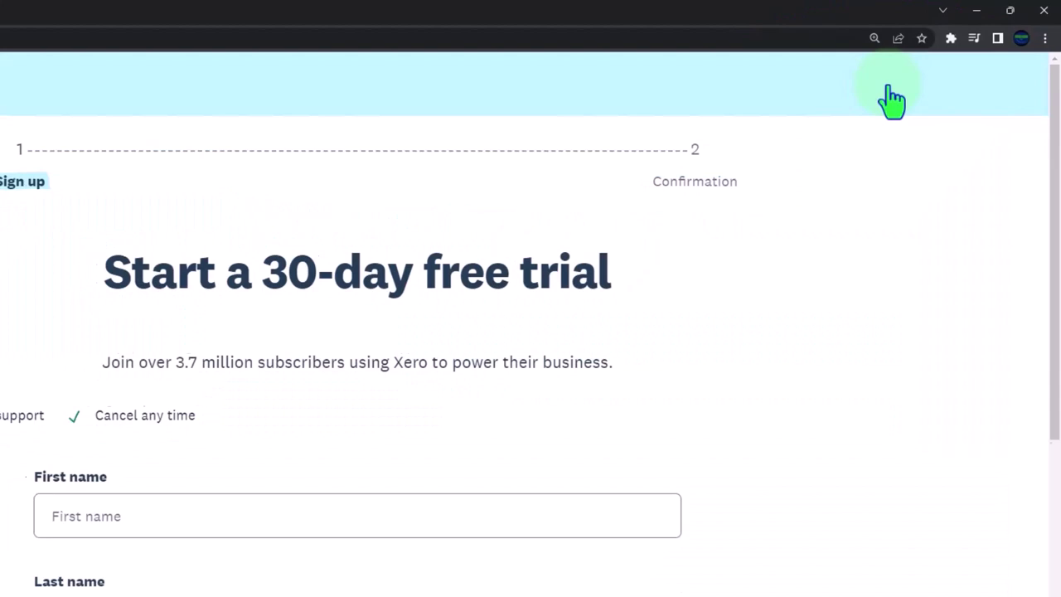
scroll(839, 347, down, 2)
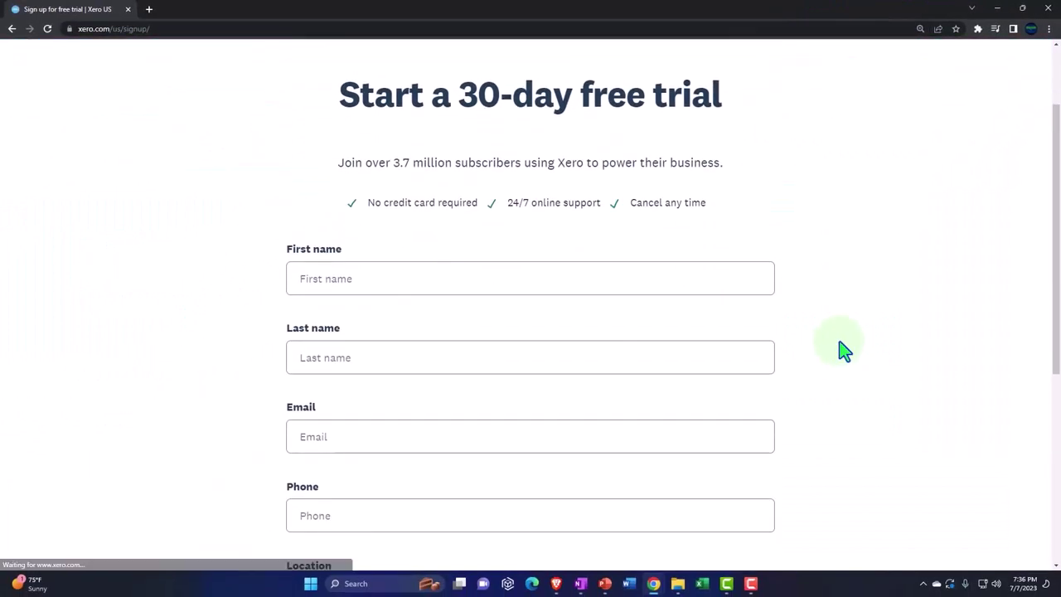
scroll(838, 346, down, 2)
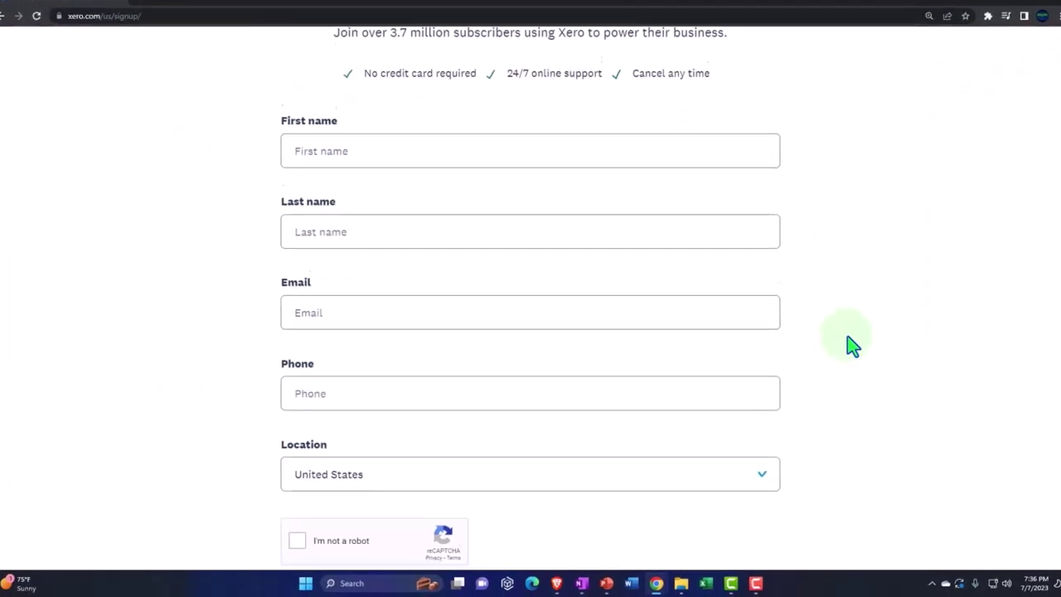
scroll(853, 347, down, 3)
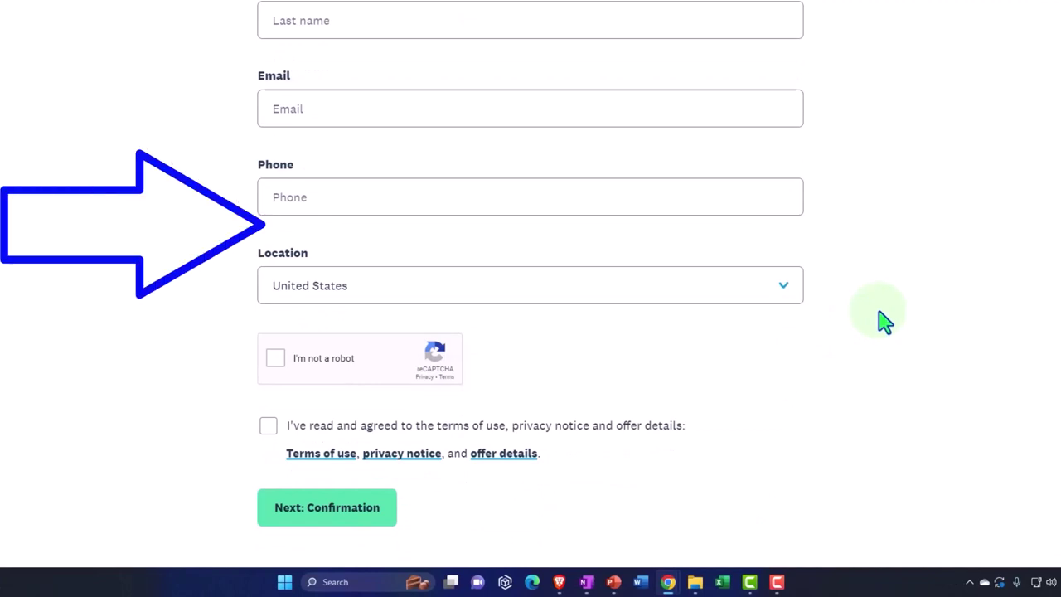
scroll(885, 321, up, 5)
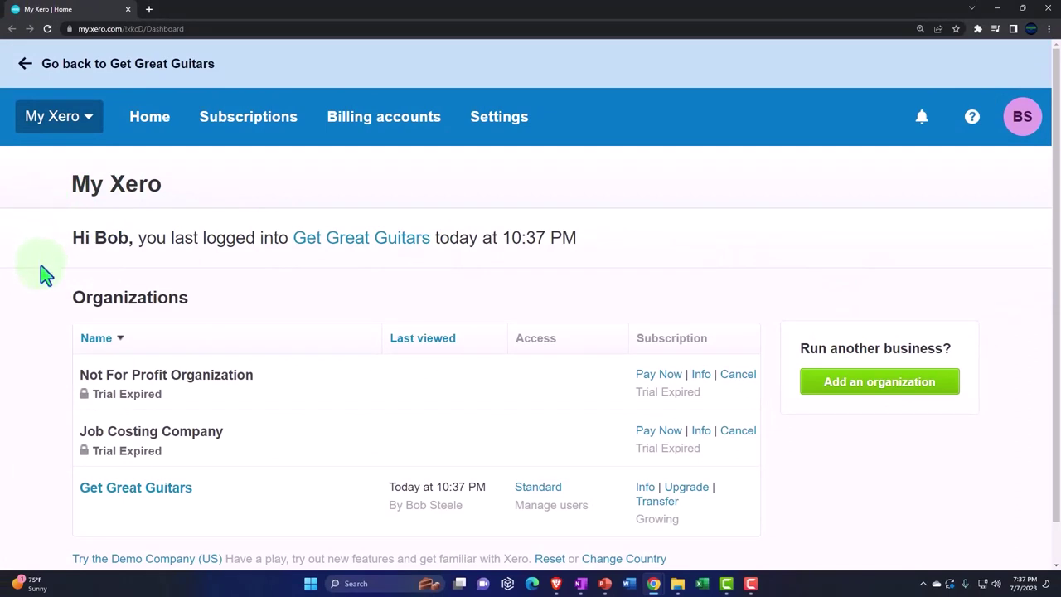
- Open the Demo Company (US) from the My Xero organizations list and review its Balance Sheet report
scroll(41, 278, down, 1)
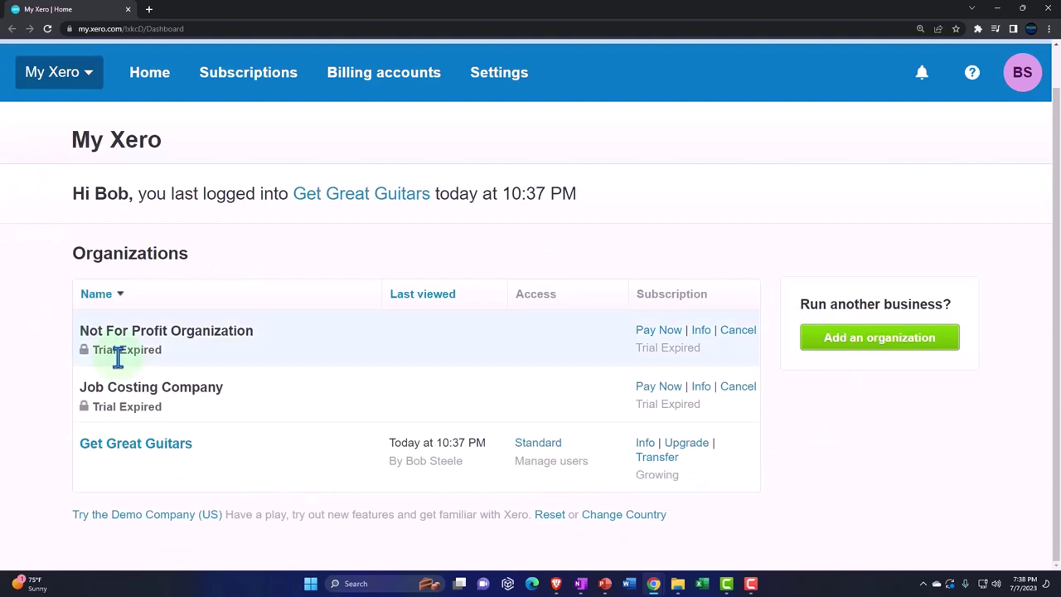
click(802, 284)
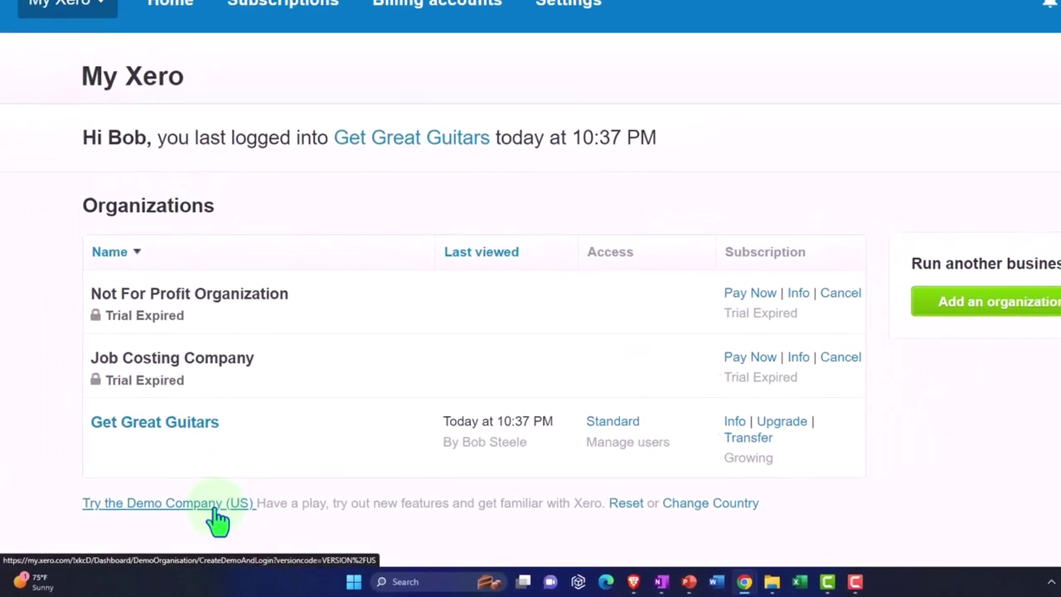
click(214, 506)
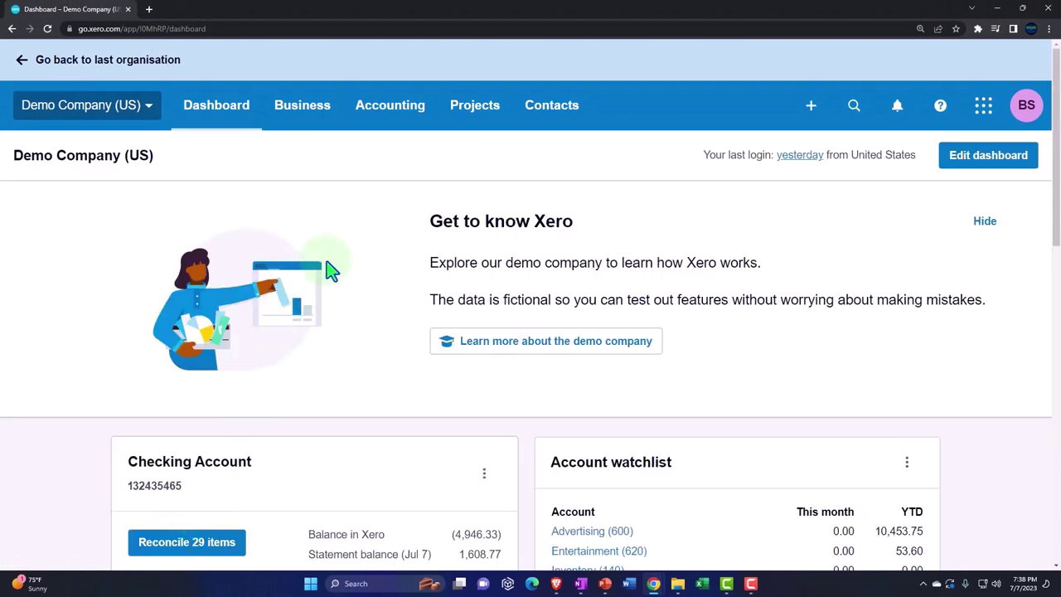
click(396, 122)
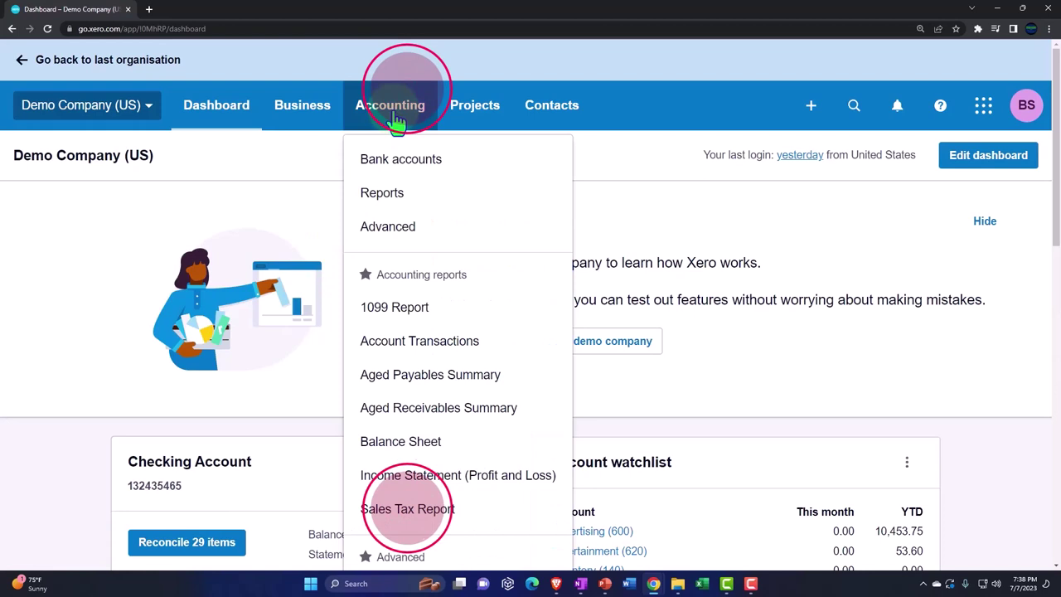
click(410, 443)
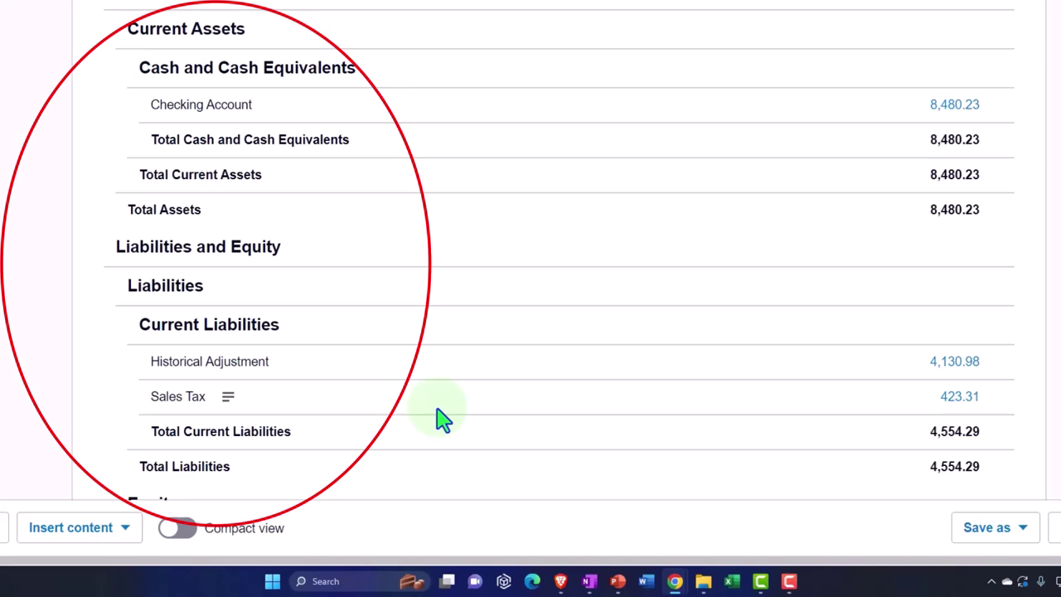
scroll(444, 420, up, 5)
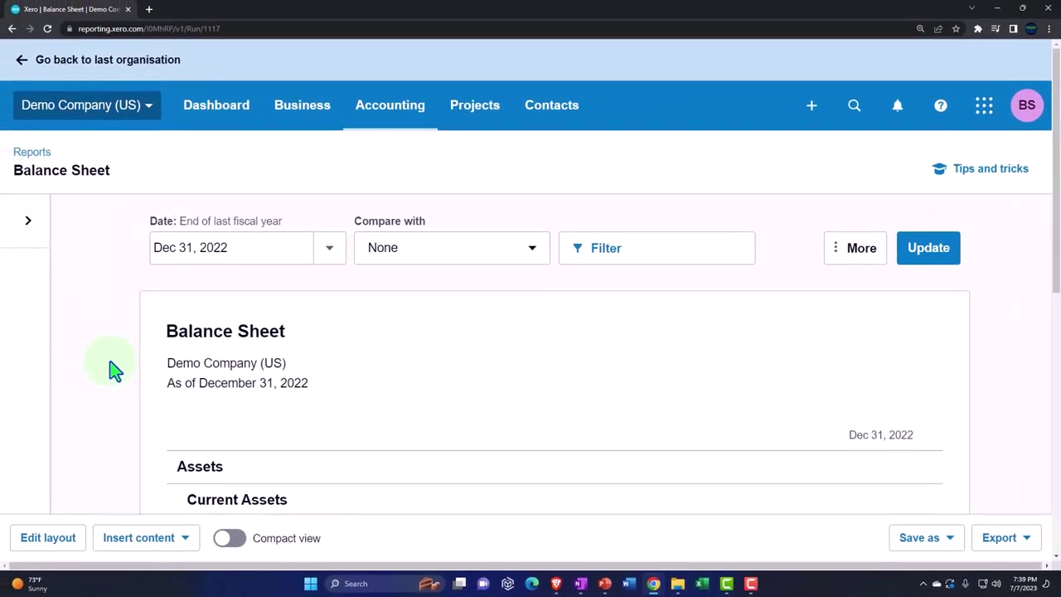
- Leave the demo company, go back to the My Xero overview and close the leftover Get Great Guitars dashboard tab
click(23, 66)
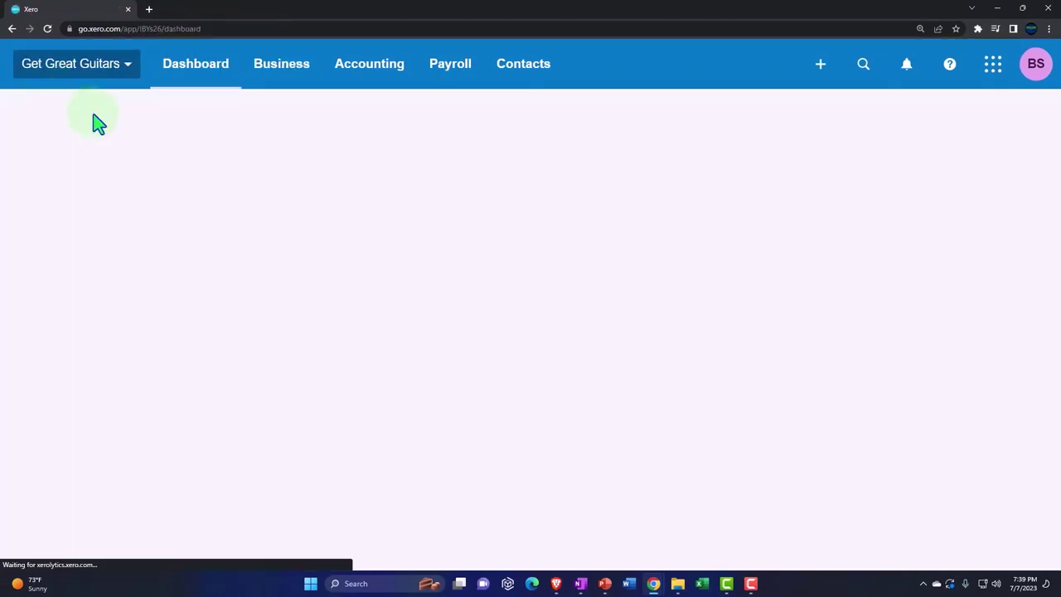
click(116, 69)
scroll(107, 438, down, 5)
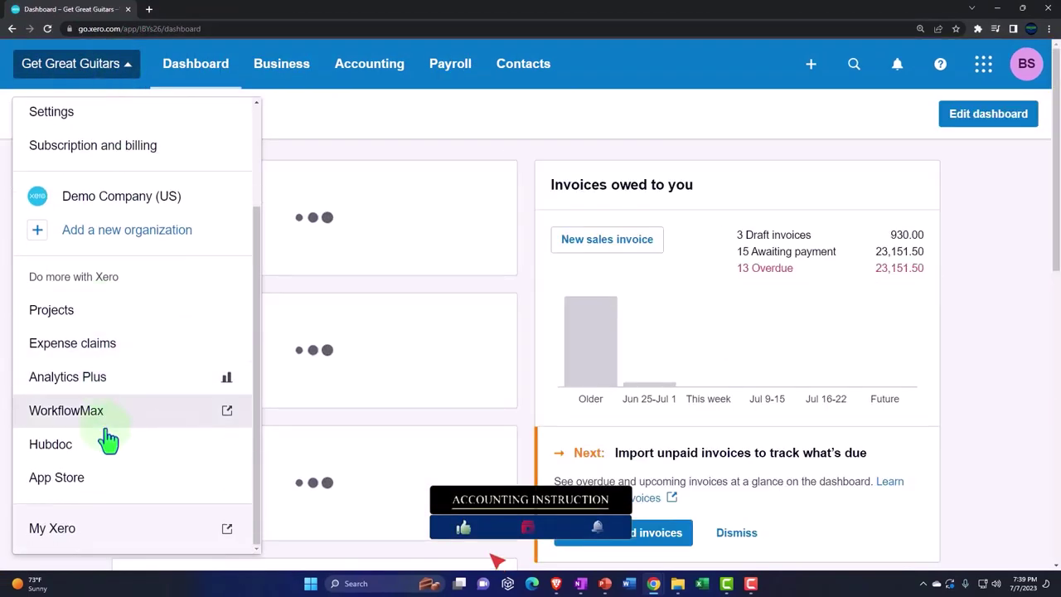
click(73, 429)
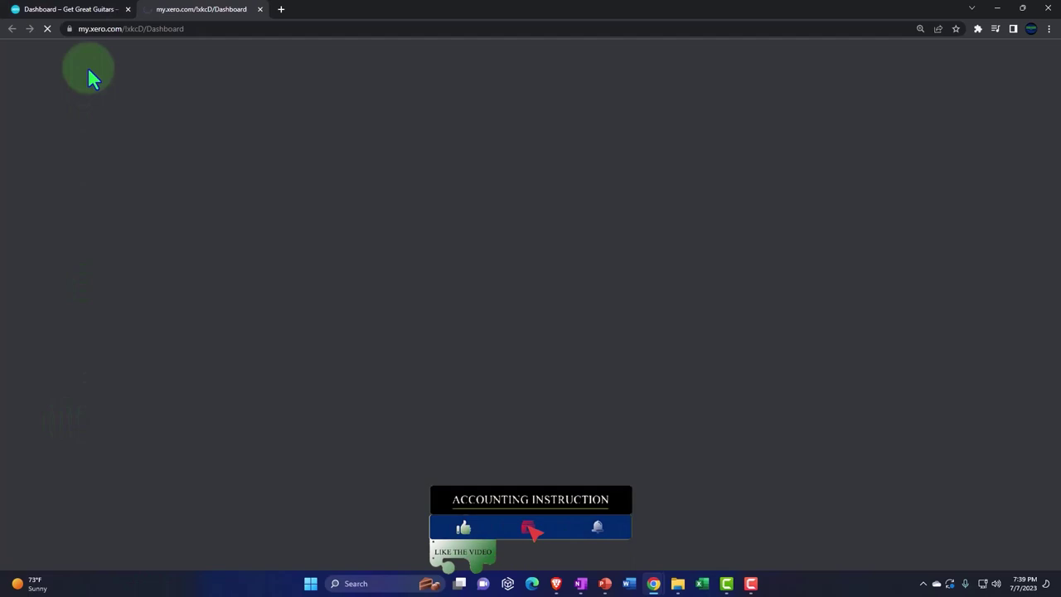
click(75, 9)
click(128, 9)
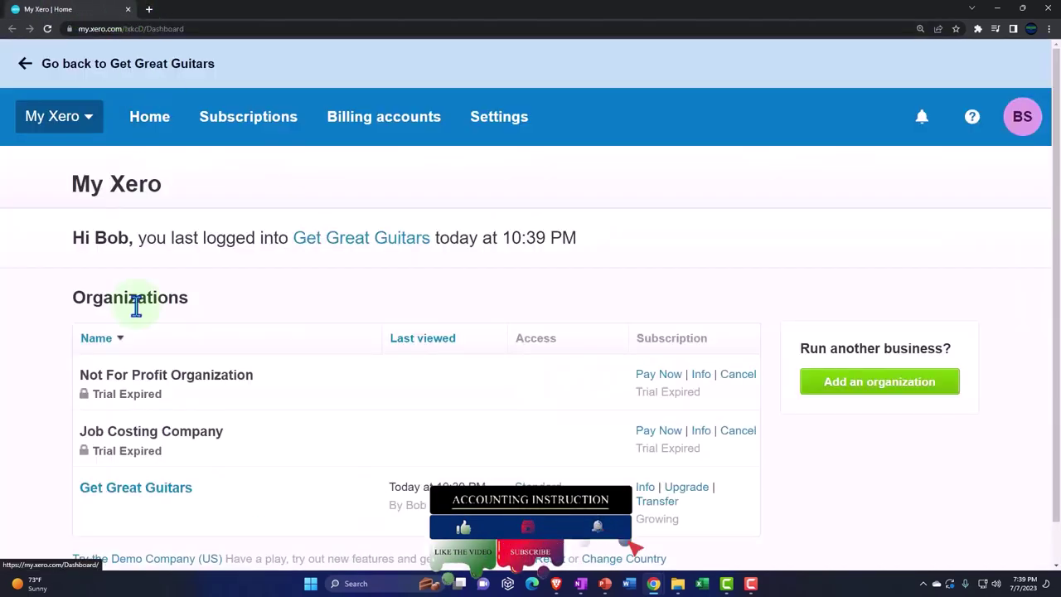
- Examine the country and edition choices for changing the demo company's country, and close the dialog without saving
scroll(136, 305, down, 1)
click(42, 339)
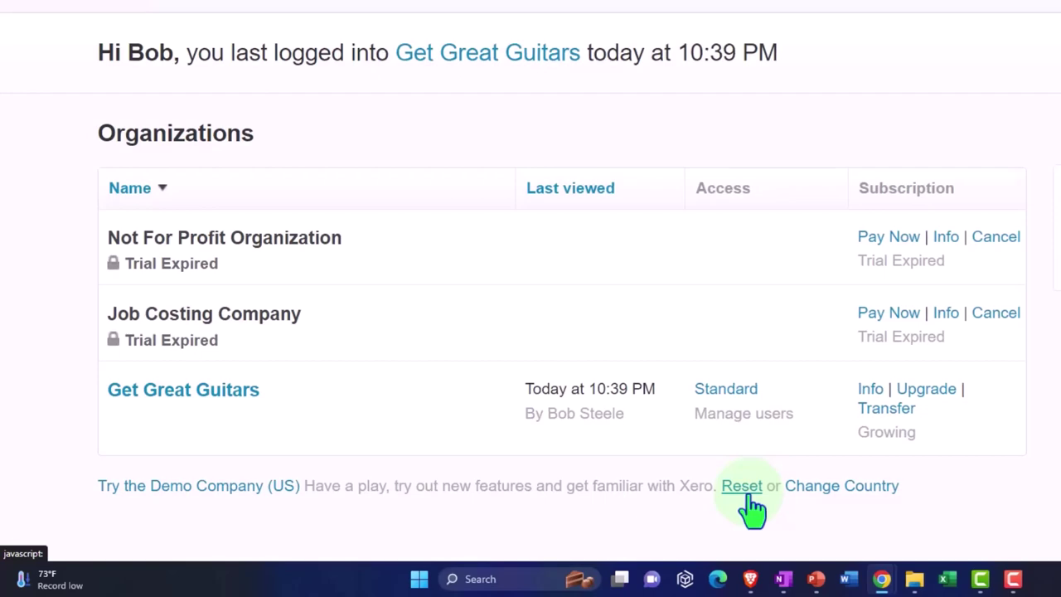
click(595, 514)
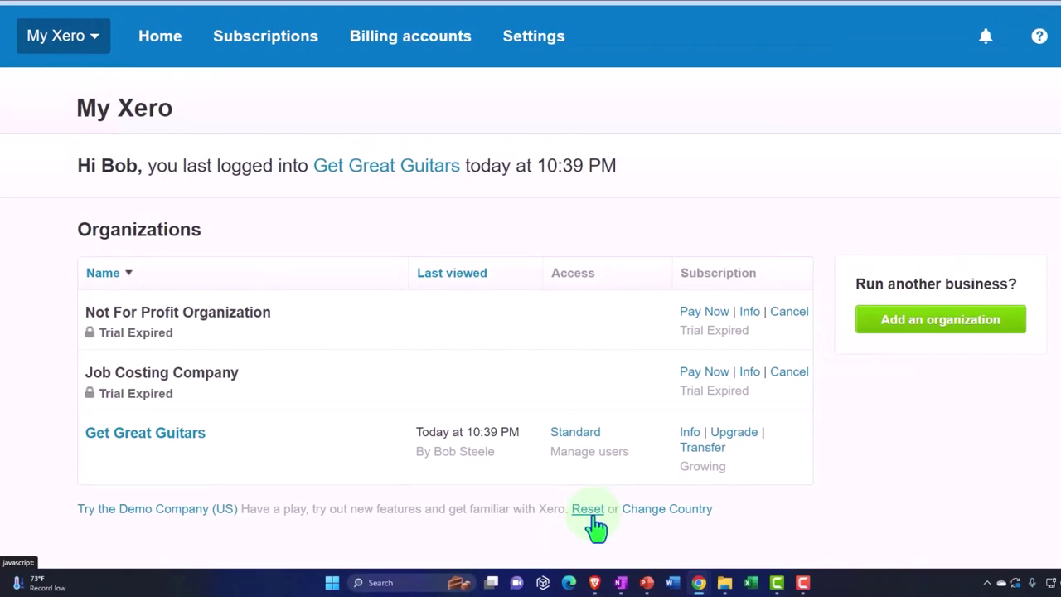
click(654, 510)
right_click(479, 300)
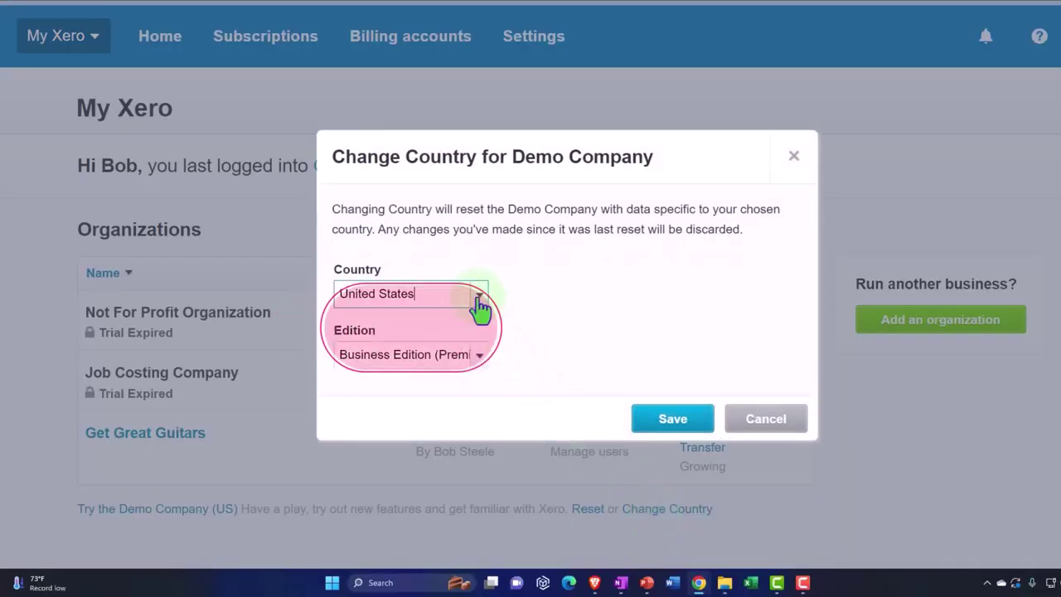
click(476, 298)
click(481, 300)
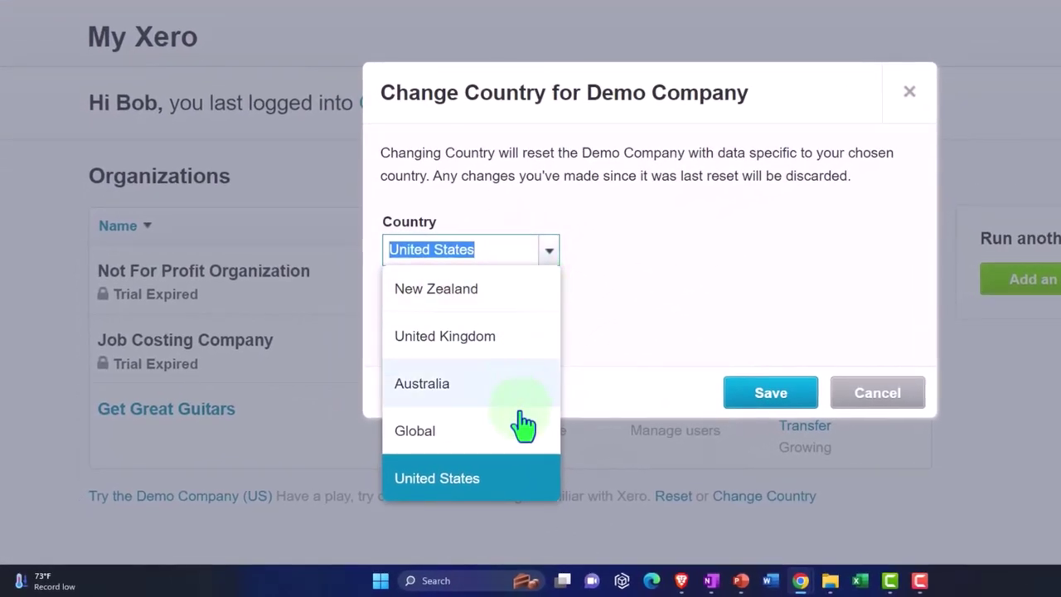
click(655, 303)
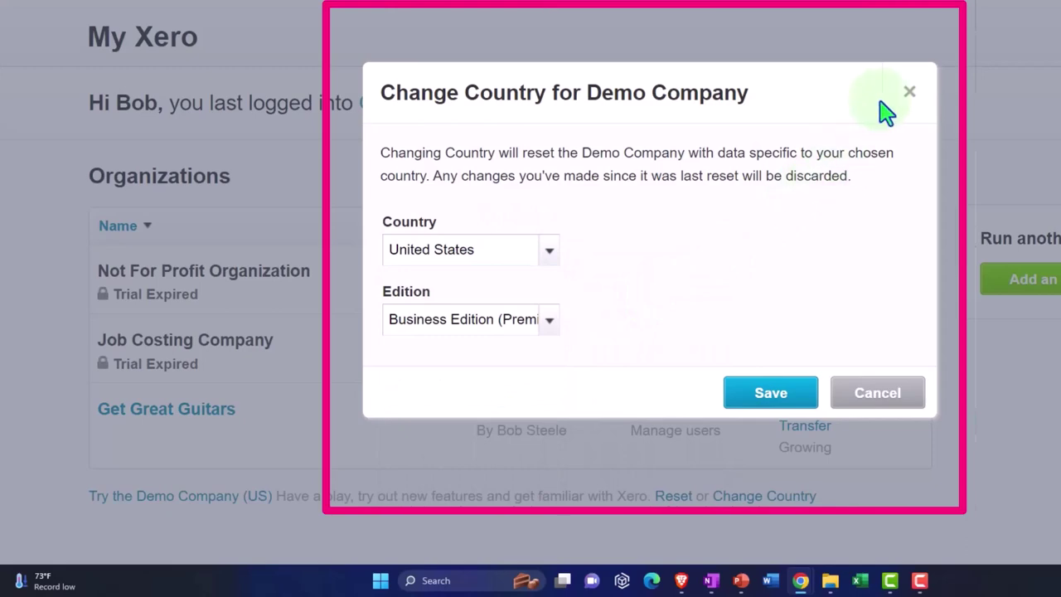
click(557, 326)
click(655, 310)
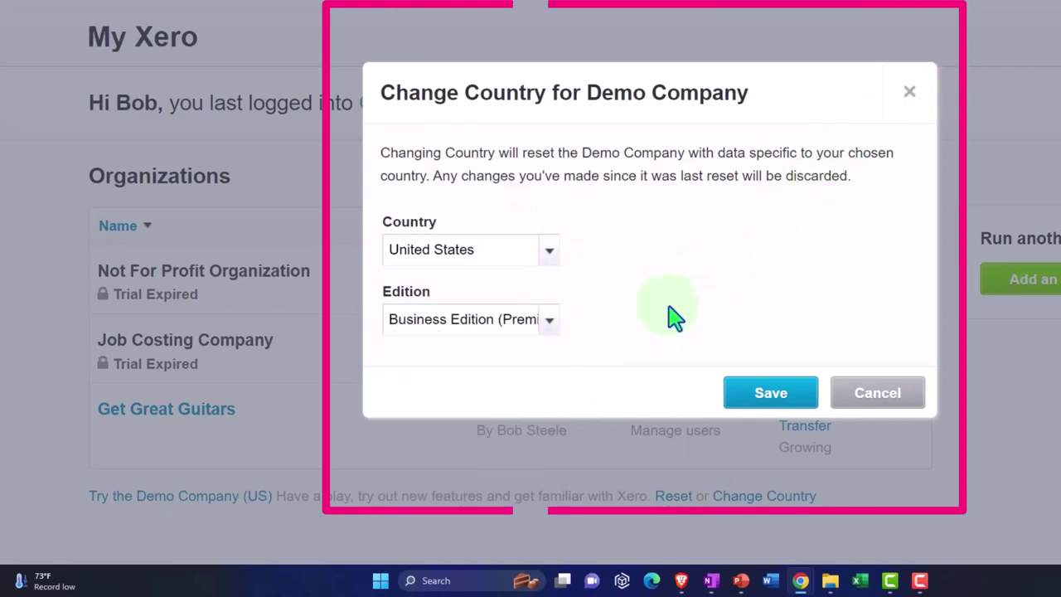
click(910, 94)
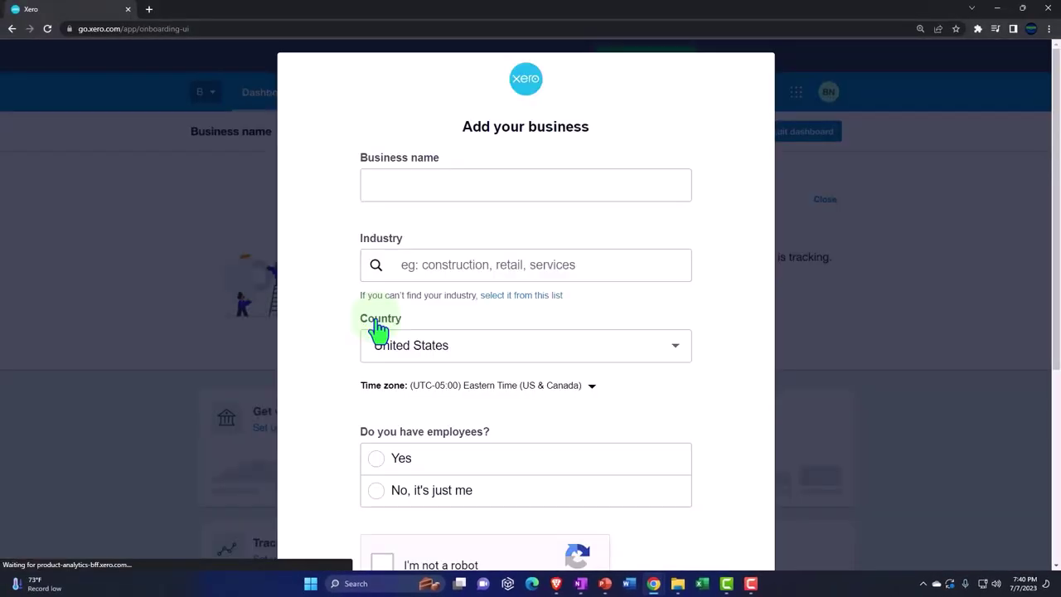
- Name the new business "Bank Feed File" and set its industry to "Other Store-Based Retailing n.e.c."
click(423, 185)
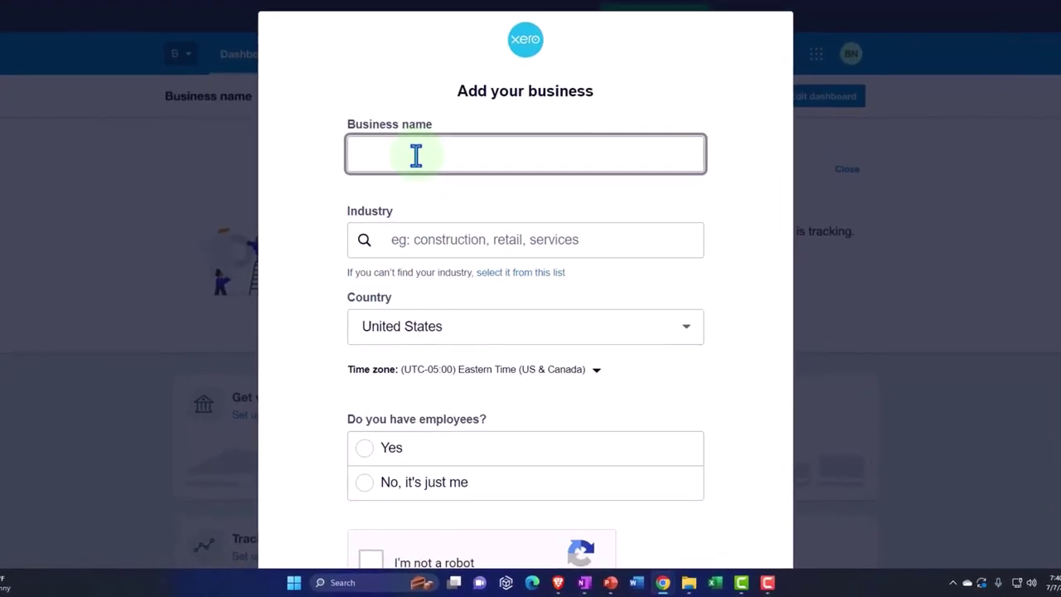
click(416, 155)
text(Ban)
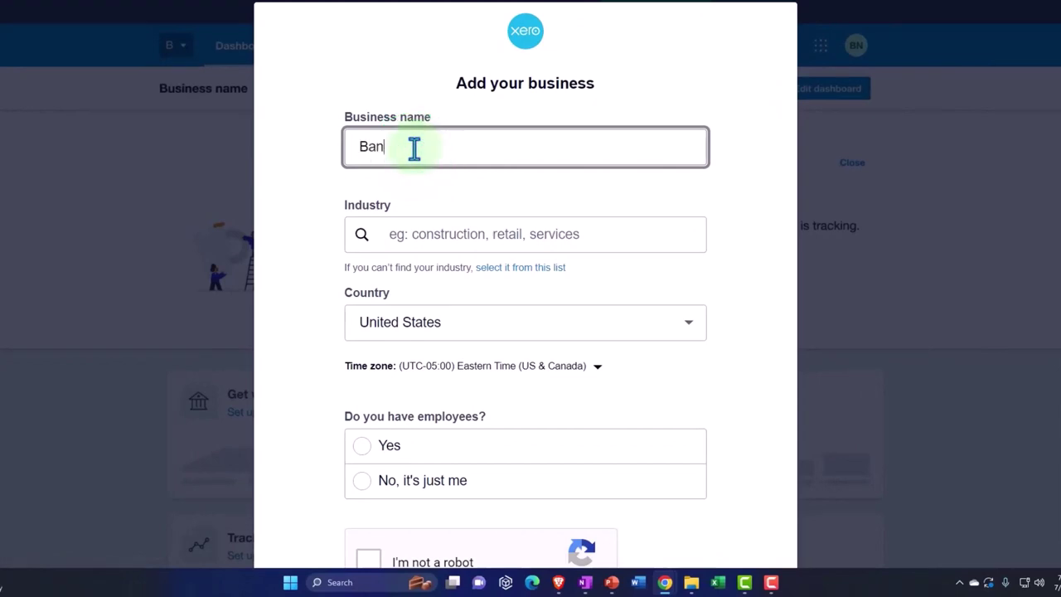
text(k Feed File)
key(Tab)
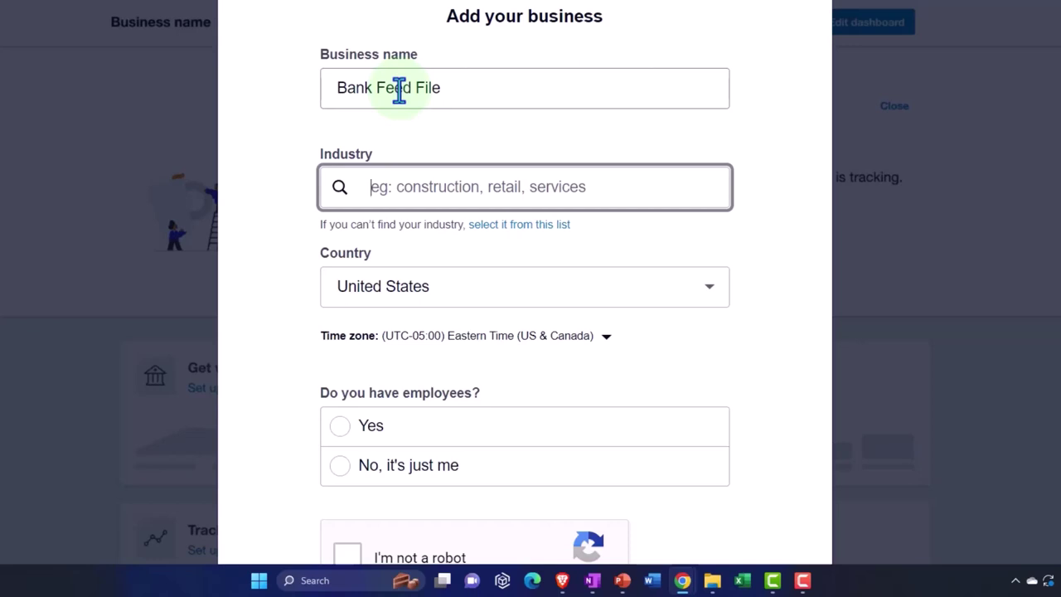
text(Other Store-Based Retailing n.e.c.)
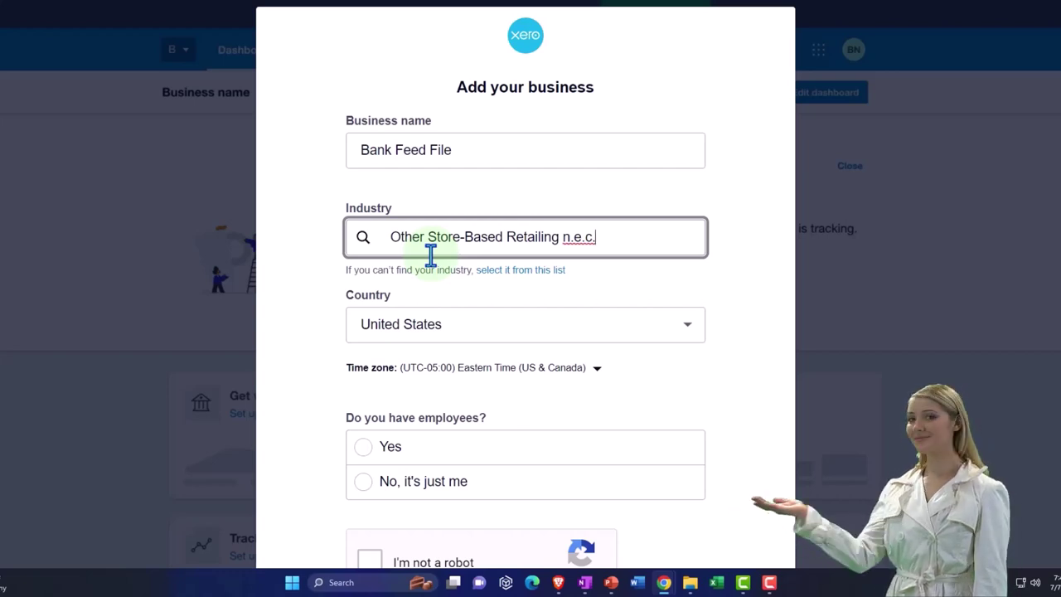
- Keep United States as the country and answer the employees question with "No, it's just me"
scroll(430, 255, down, 3)
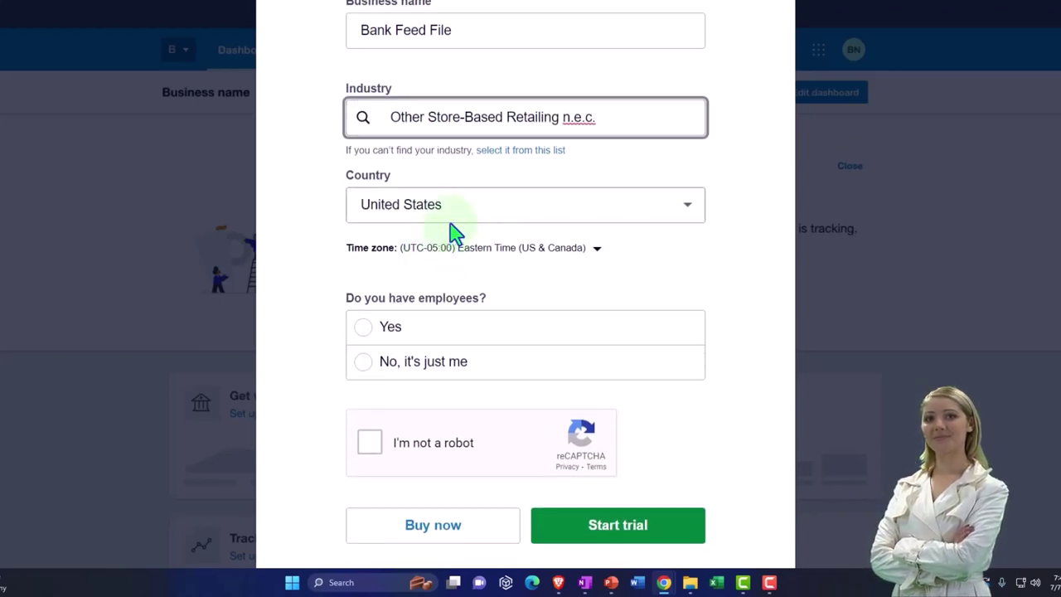
click(687, 213)
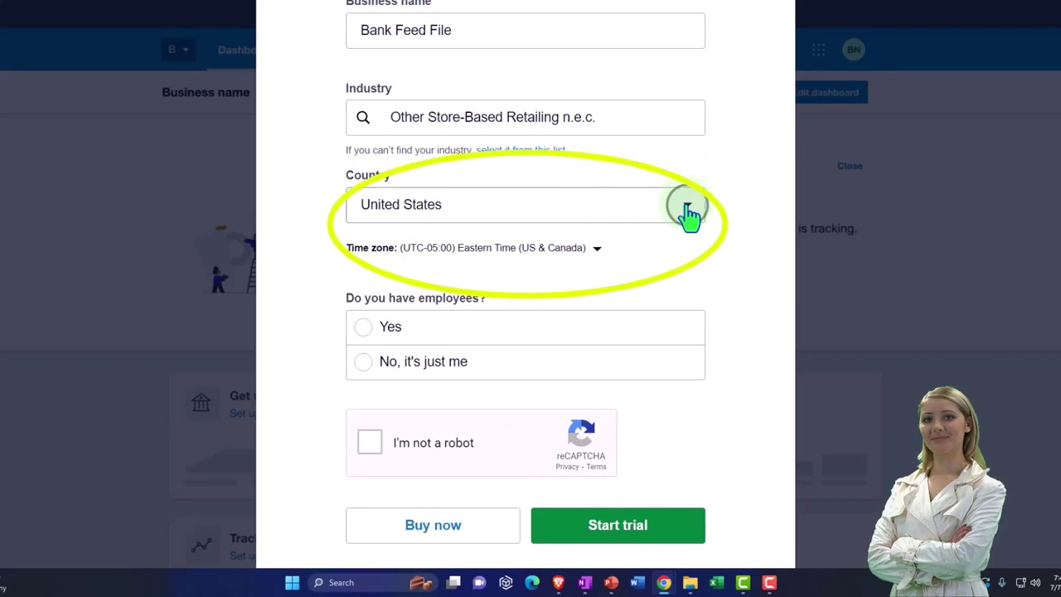
click(689, 215)
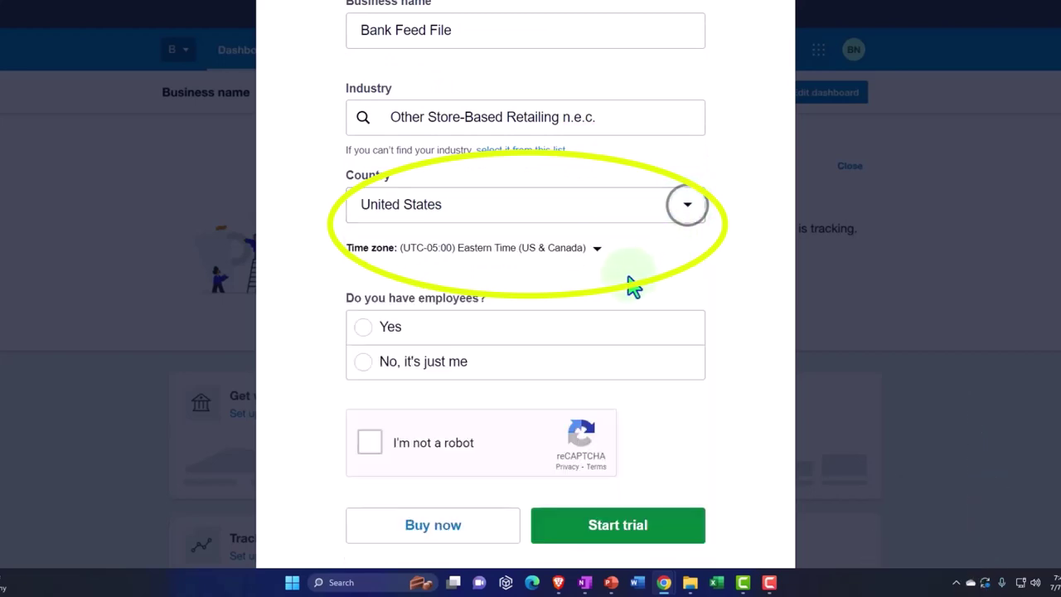
scroll(634, 286, down, 1)
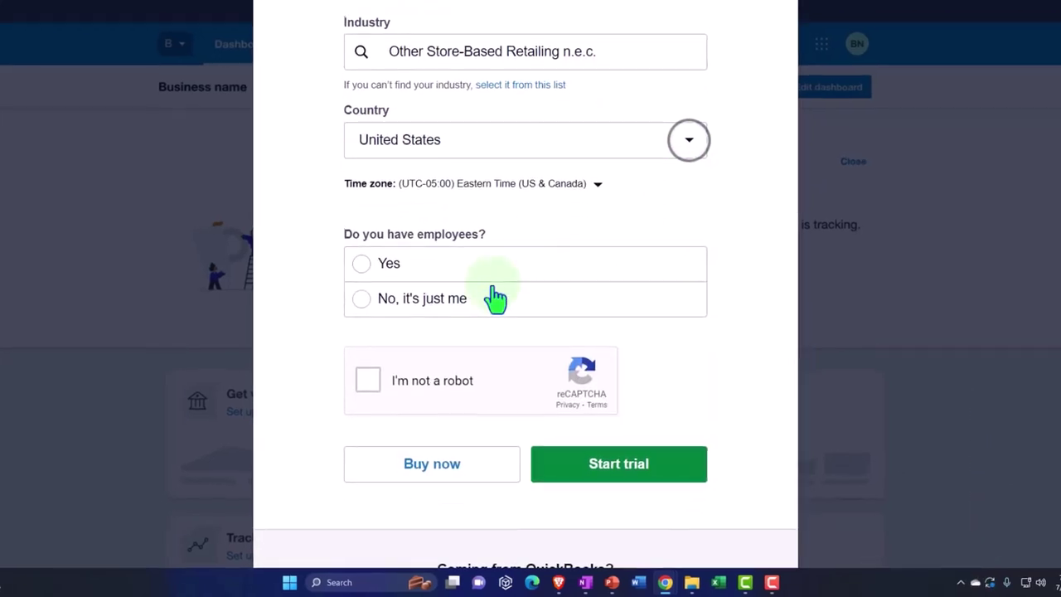
click(335, 255)
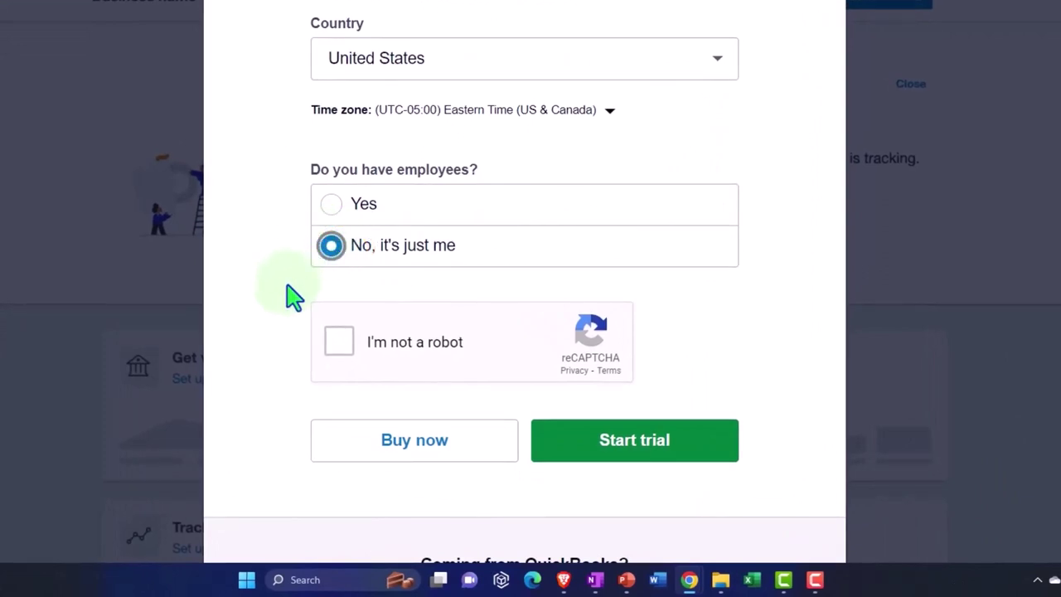
- Complete the "I'm not a robot" check and start the trial for the new business
scroll(284, 299, down, 1)
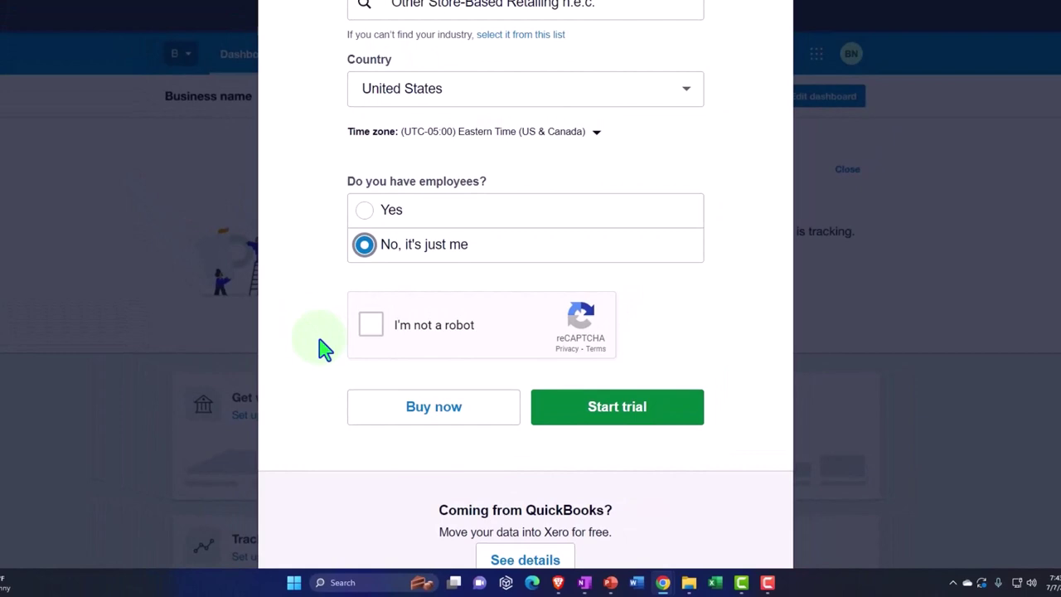
click(369, 328)
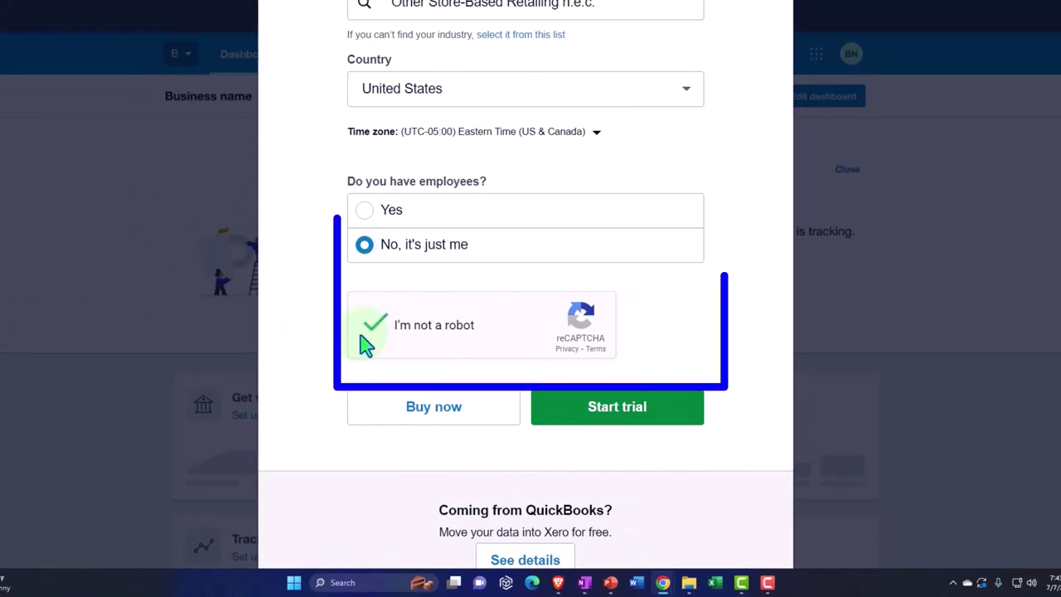
scroll(358, 361, down, 1)
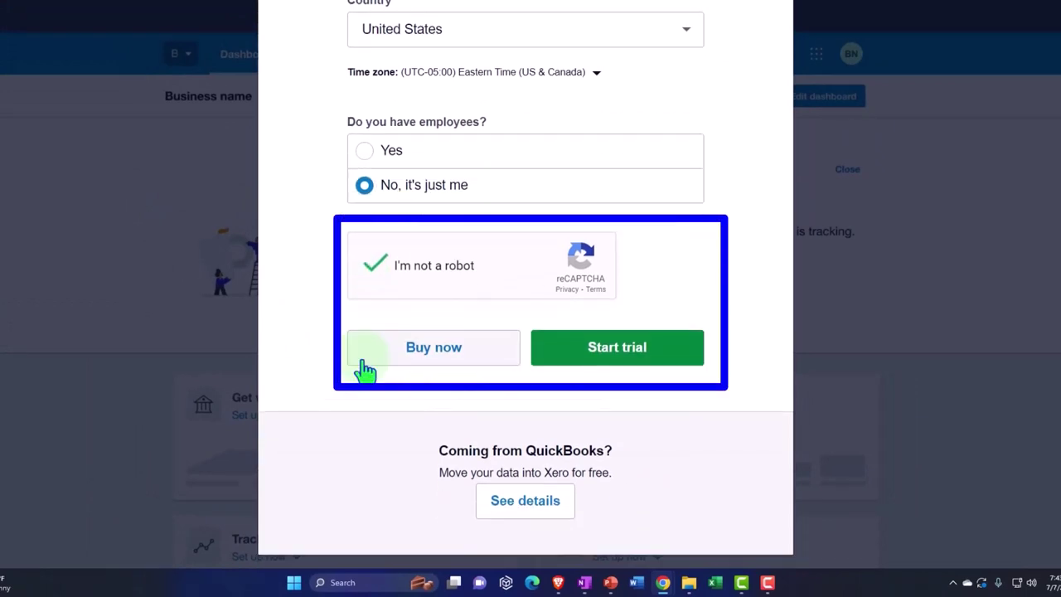
click(615, 363)
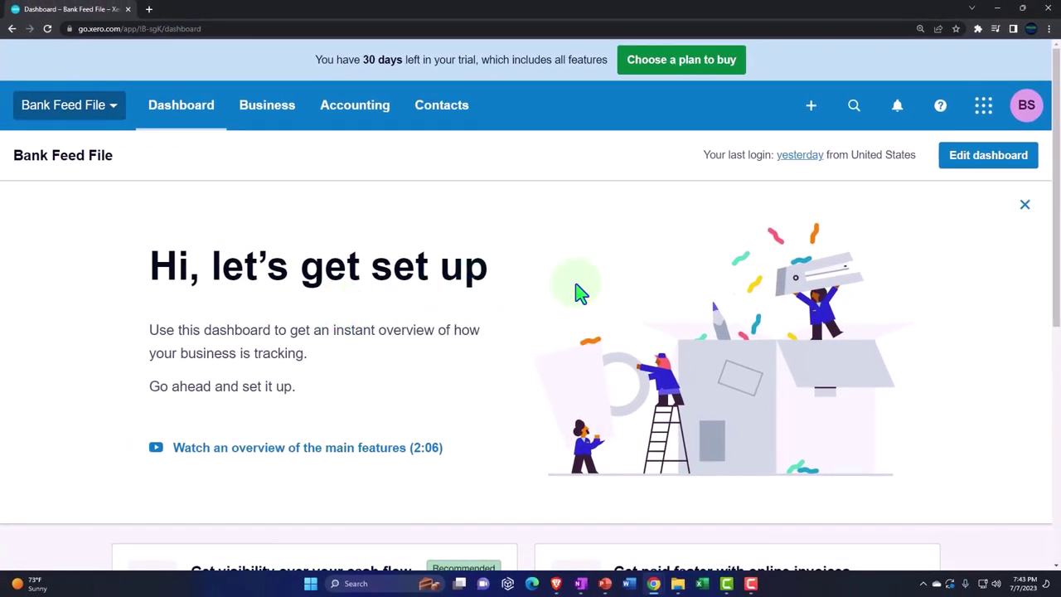
- Dismiss the dashboard's setup overview banner and open the chart of accounts for Bank Feed File
click(1025, 207)
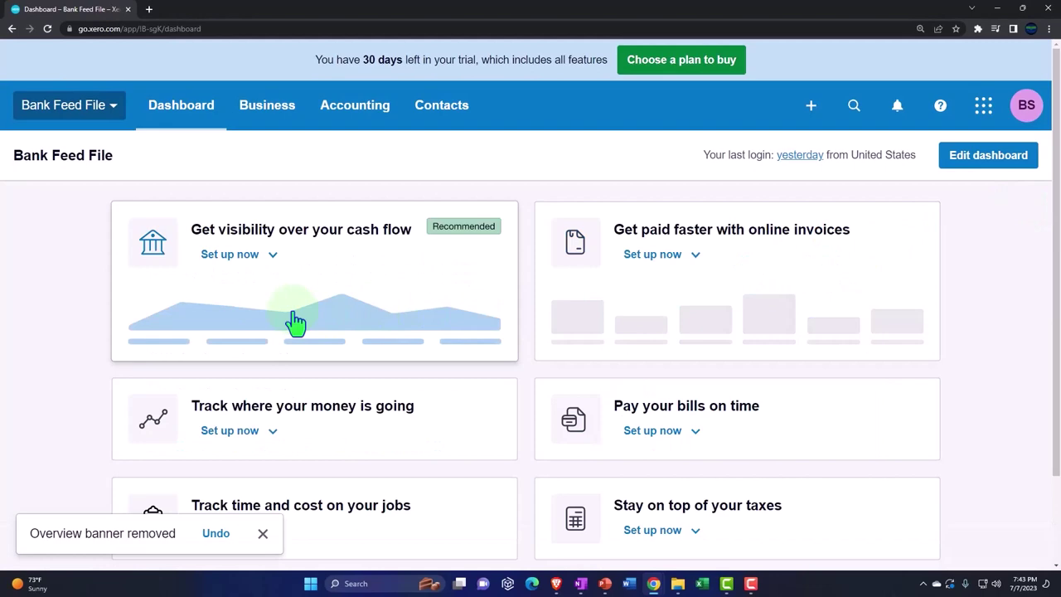
key(ctrl+minus)
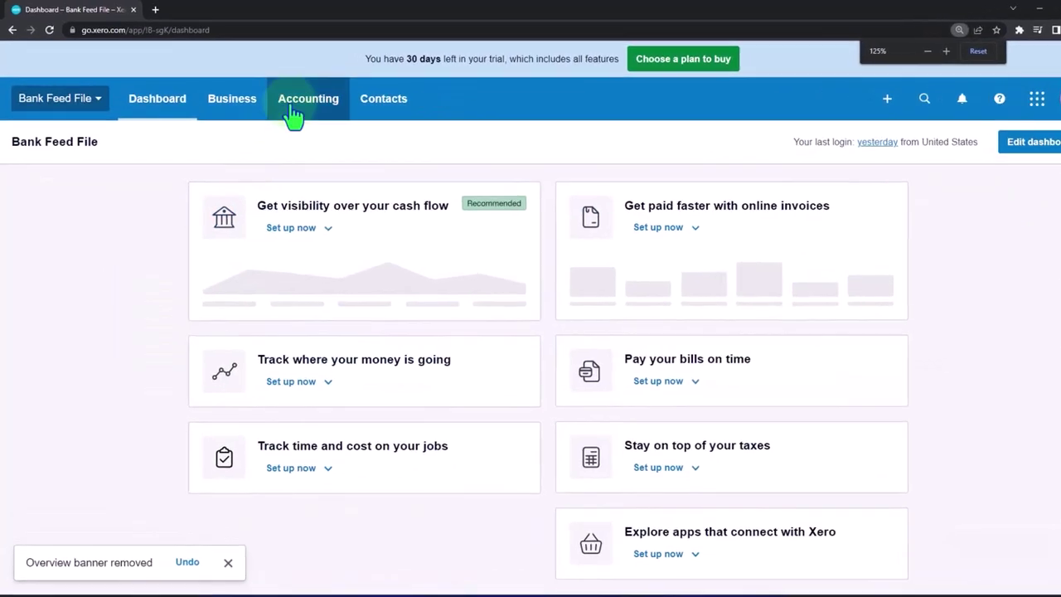
click(295, 94)
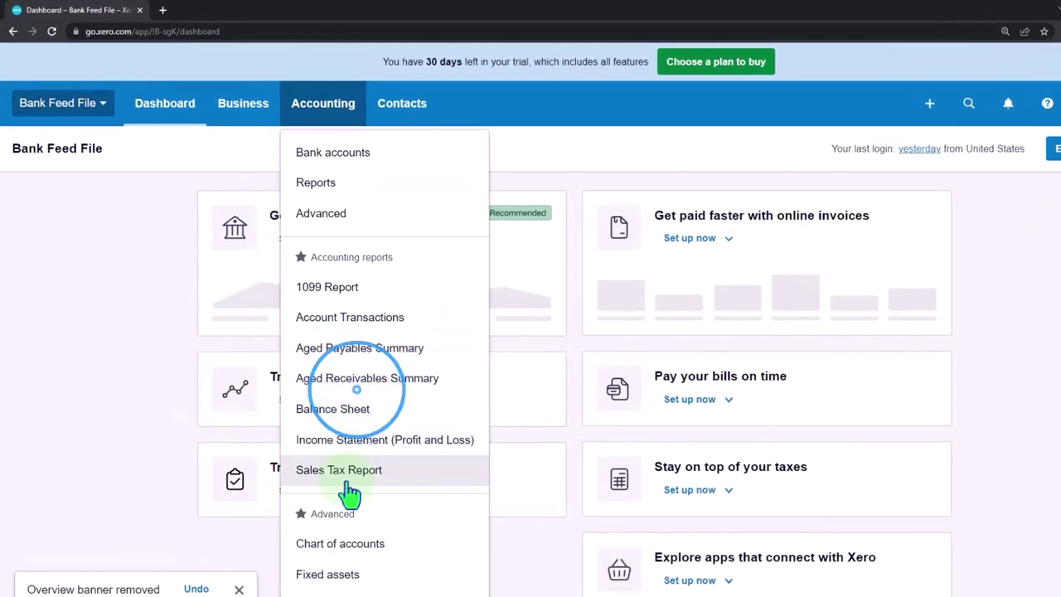
click(365, 547)
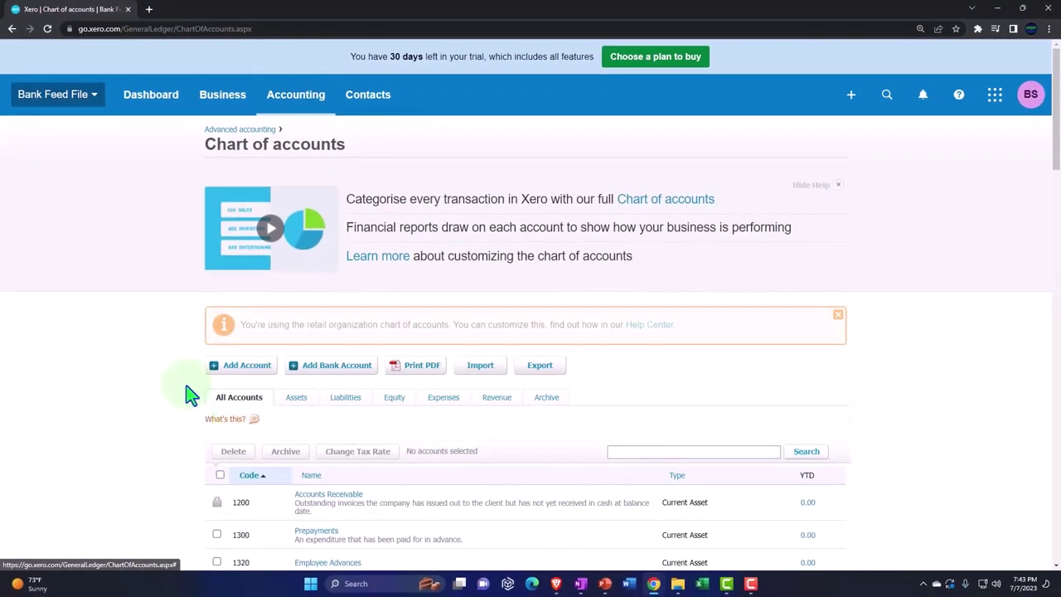
- Examine the default retail chart of accounts, from the current asset accounts through liabilities, equity, revenue and expenses
scroll(190, 396, down, 9)
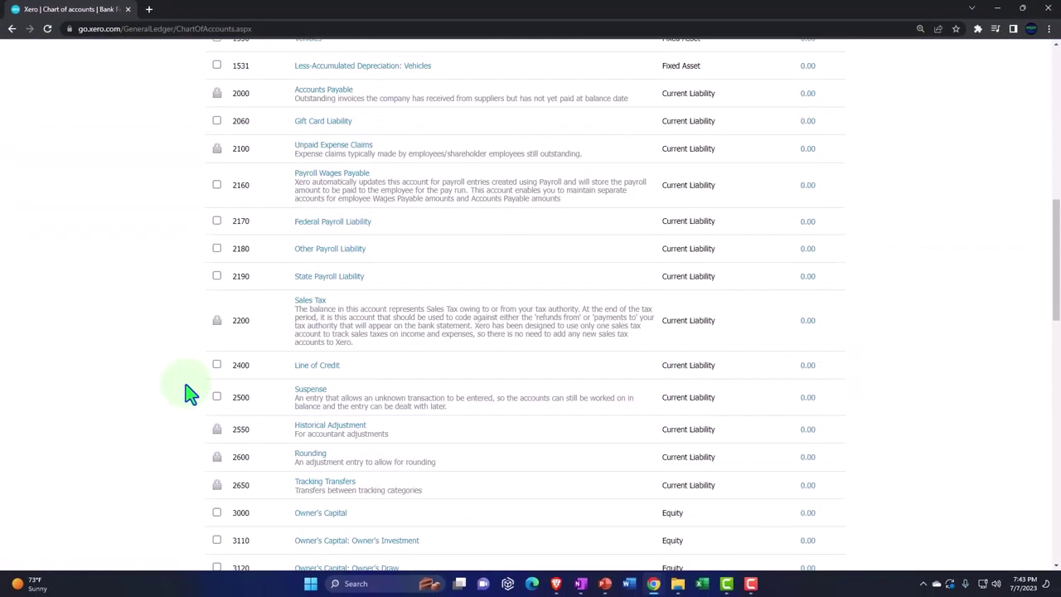
scroll(190, 395, down, 10)
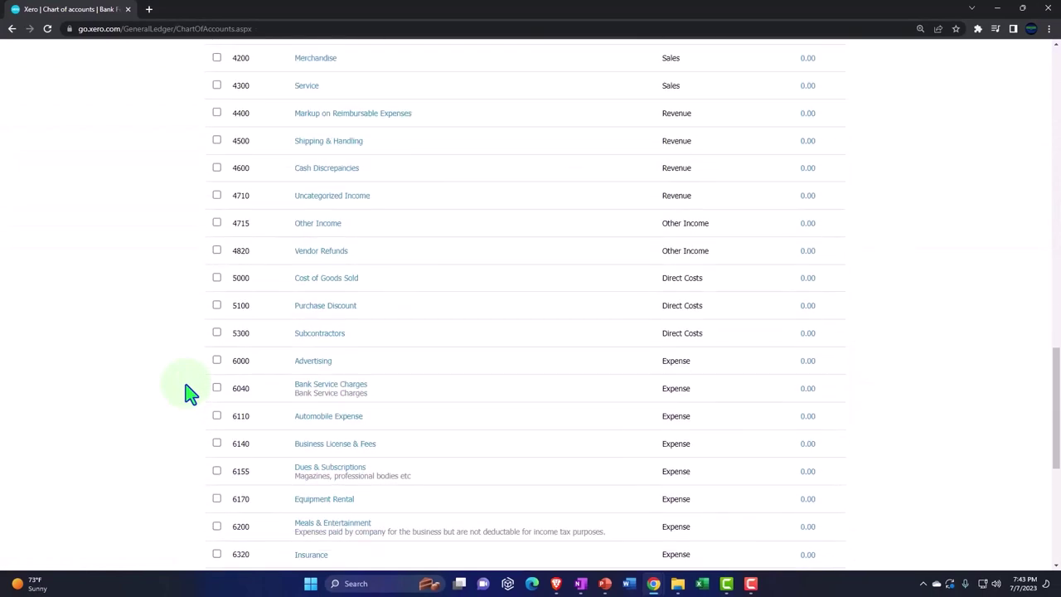
scroll(188, 391, down, 10)
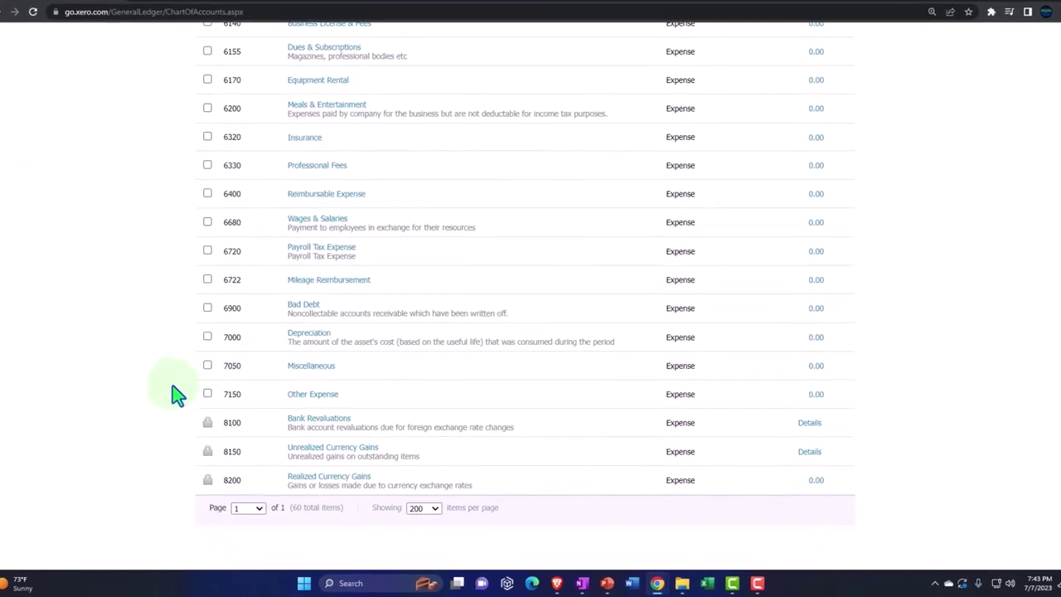
key(ctrl+plus)
key(ctrl+plus)
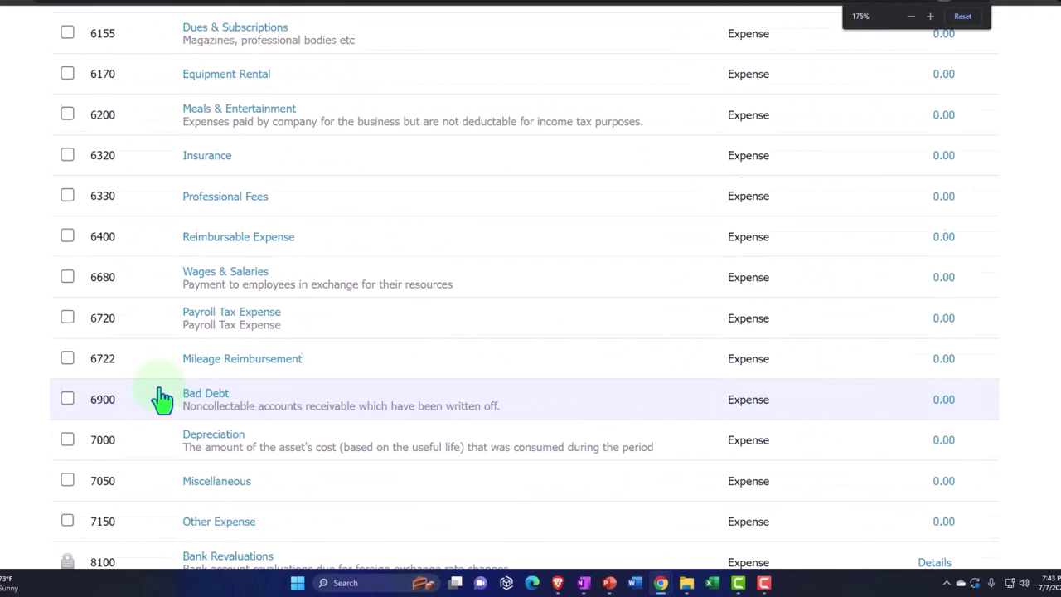
scroll(162, 398, up, 20)
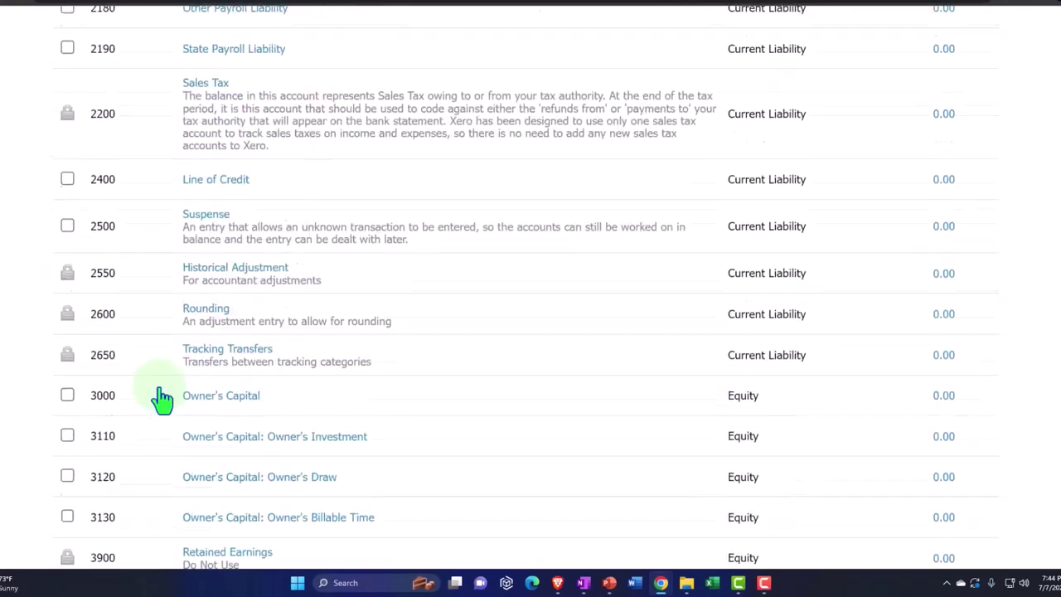
scroll(162, 398, up, 20)
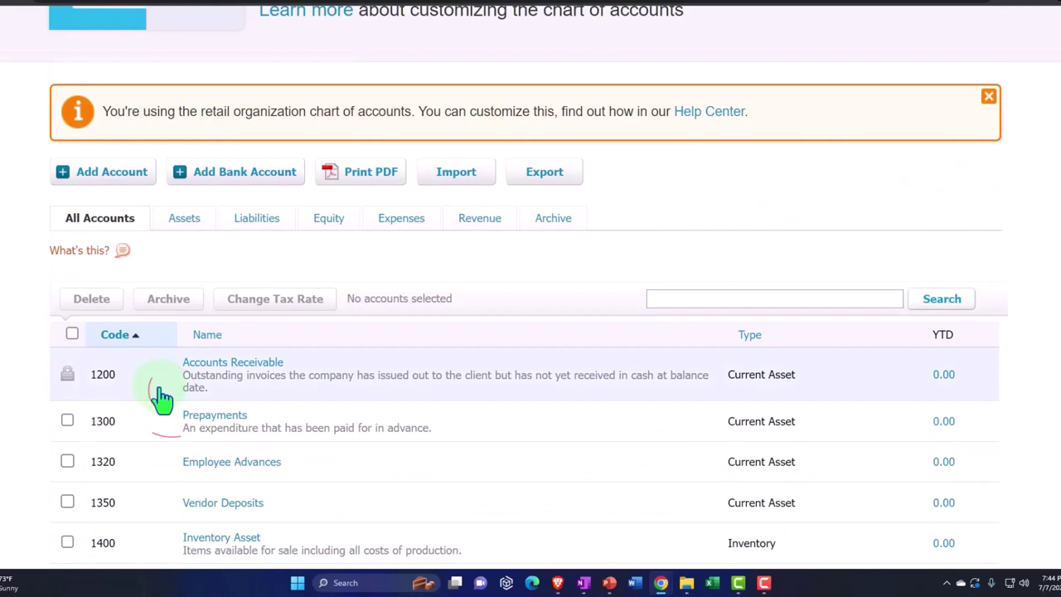
click(161, 399)
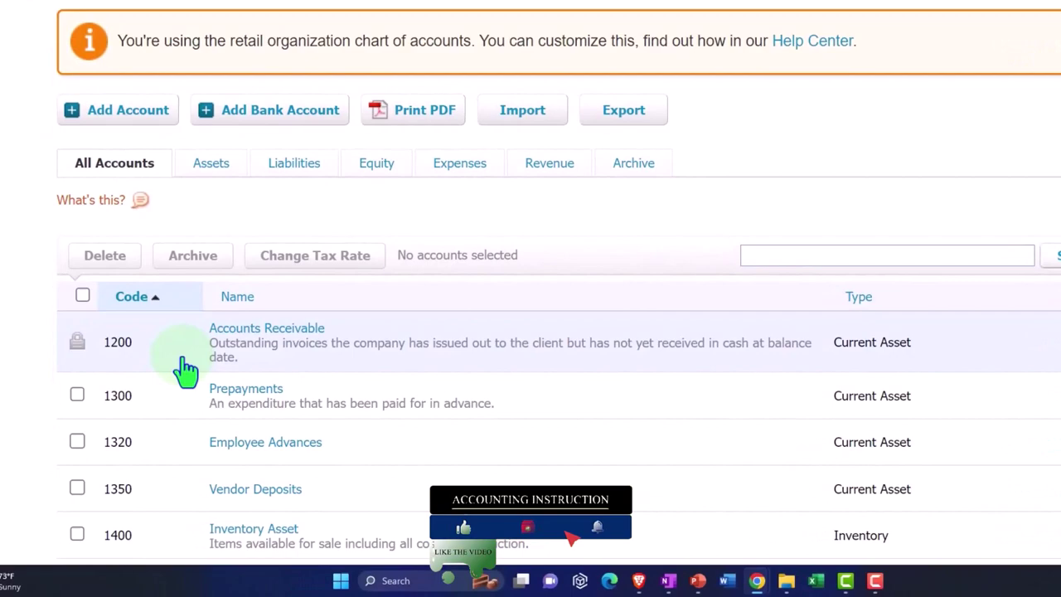
- Go to the My Xero organizations list and open the Bank Feed File organization from it
scroll(185, 370, up, 5)
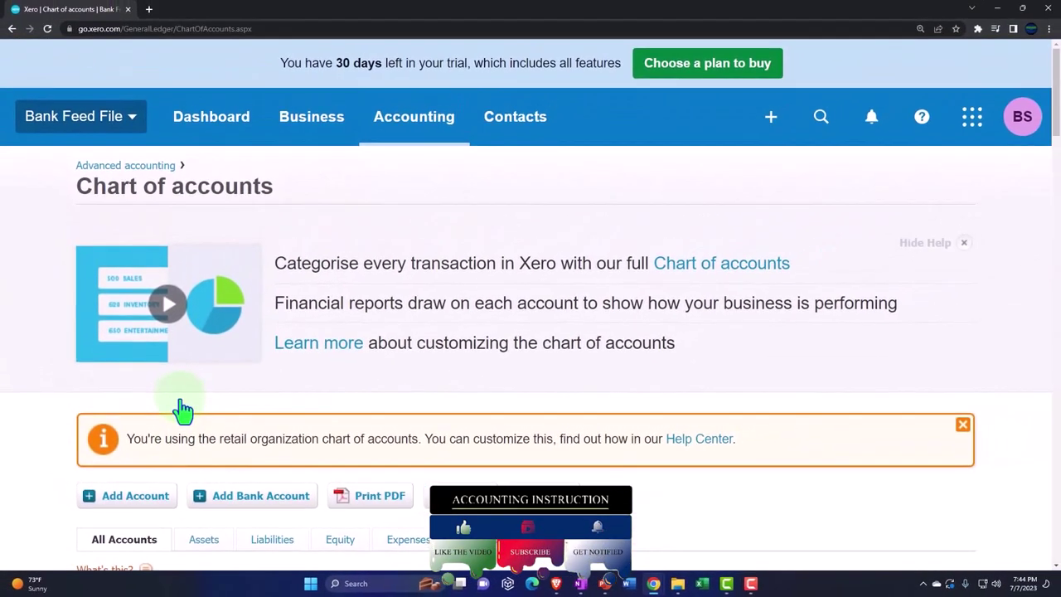
click(130, 126)
scroll(161, 287, down, 5)
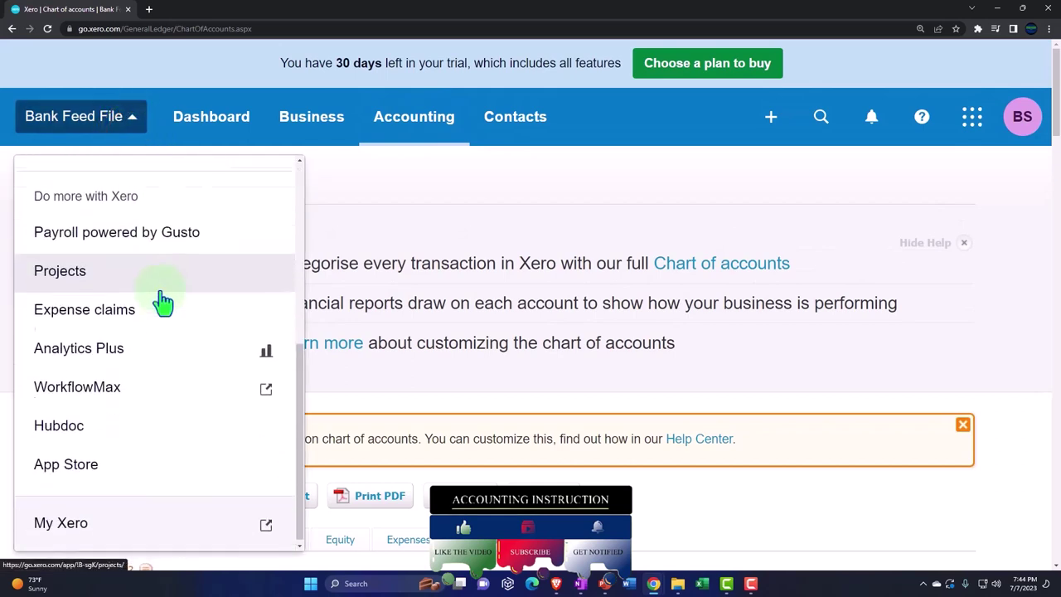
click(73, 522)
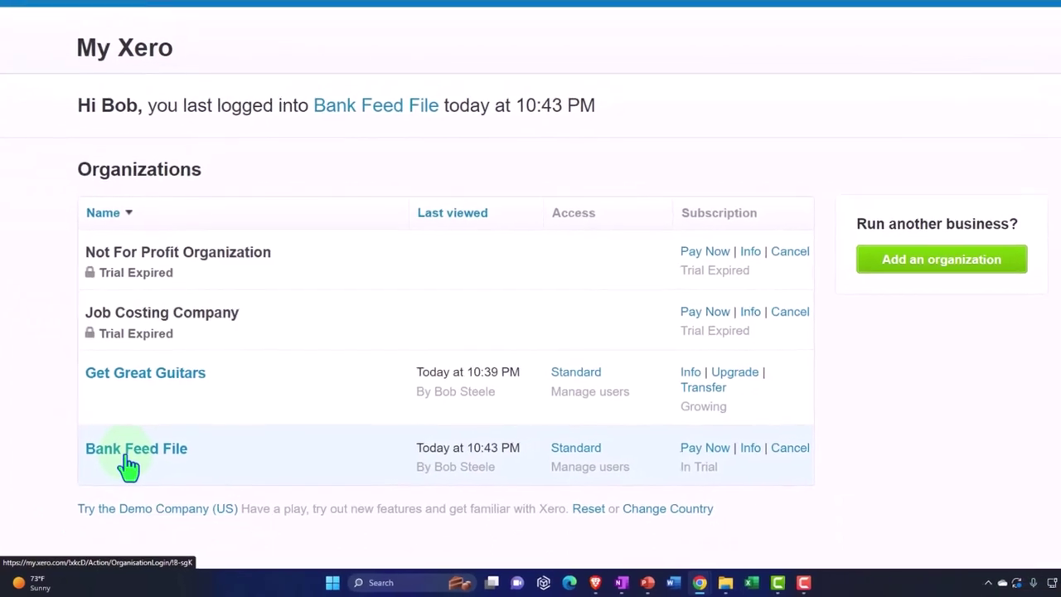
click(133, 462)
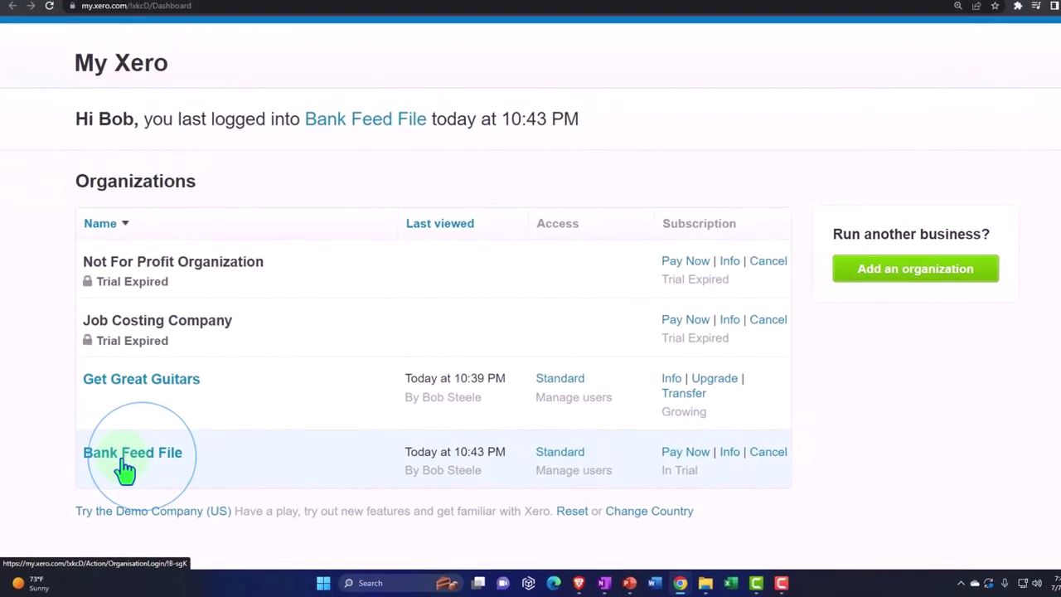
click(125, 470)
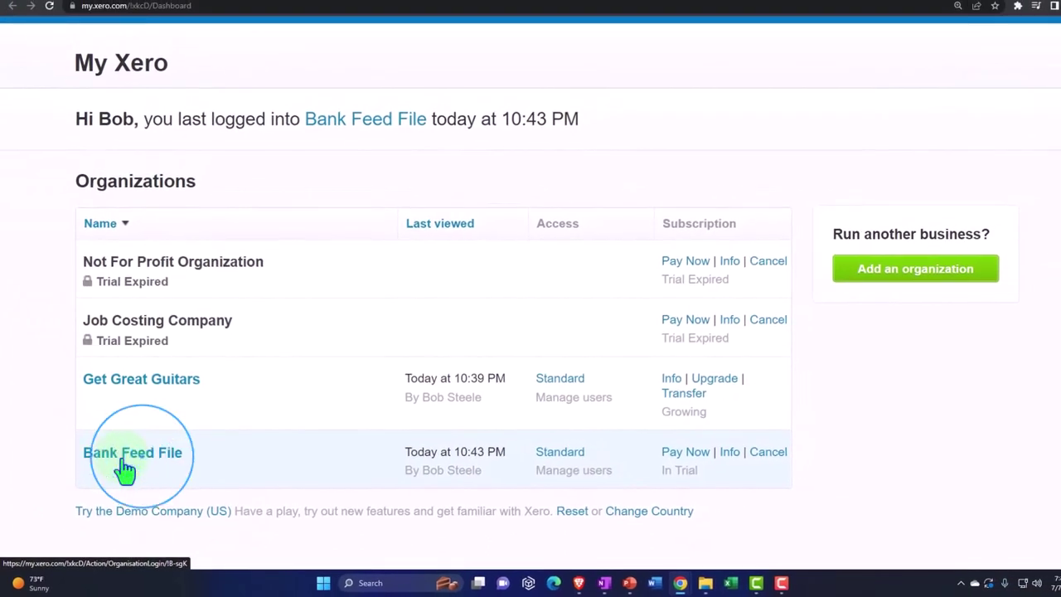